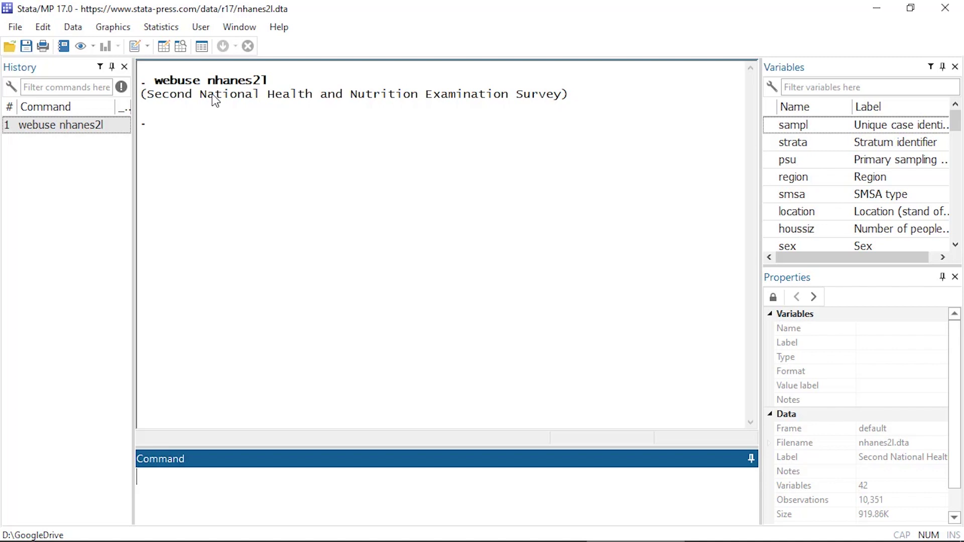
# Highlight the 'webuse nhanes2l' command in the Results window after loading the dataset.
pyautogui.moveTo(211, 83); pyautogui.dragTo(270, 85)
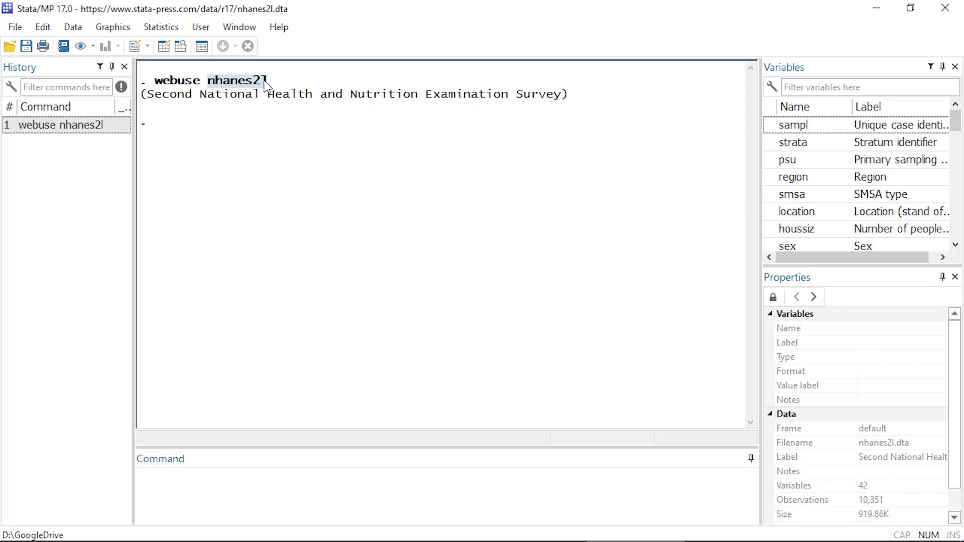
pyautogui.moveTo(155, 84); pyautogui.dragTo(254, 88)
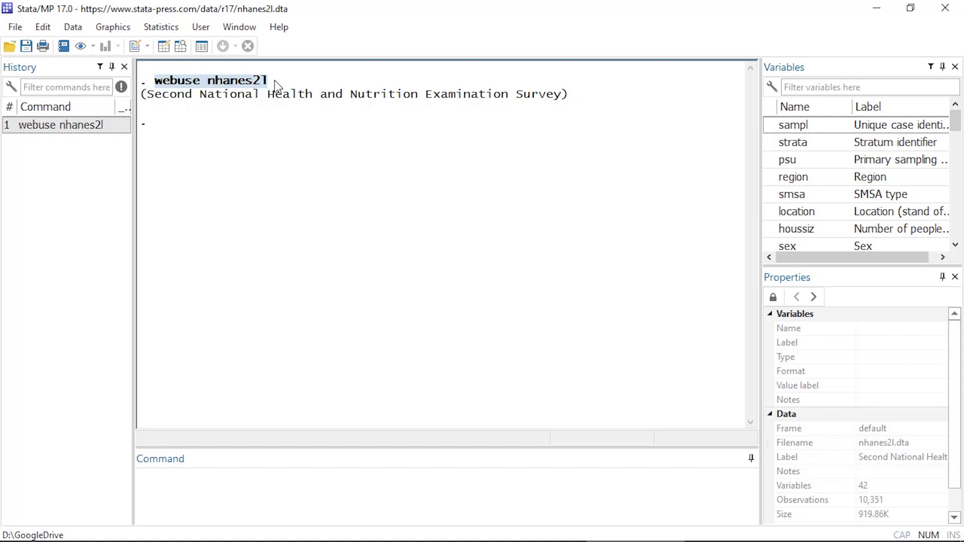
# Open the Tables of frequencies, summaries, and command results dialog and move it to the top-right.
pyautogui.click(144, 29)
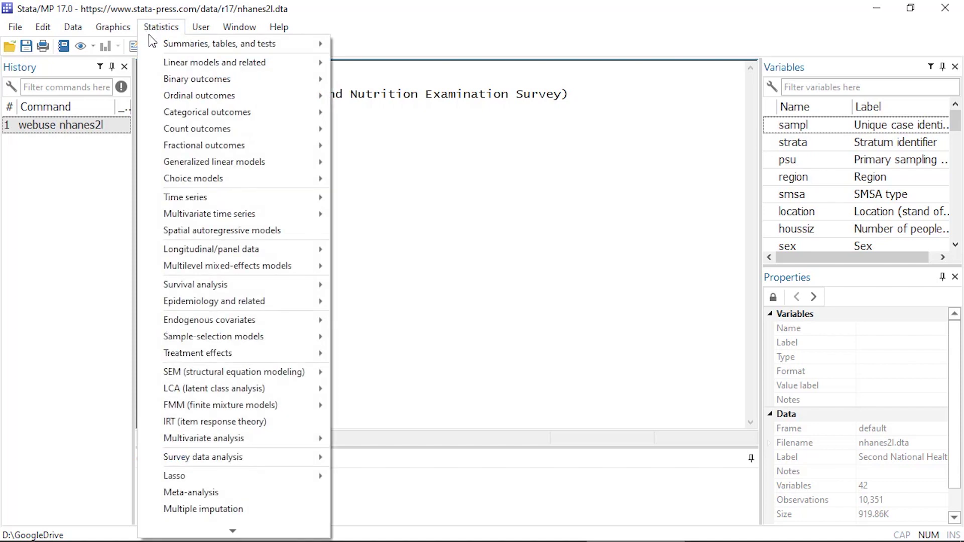
pyautogui.moveTo(149, 39)
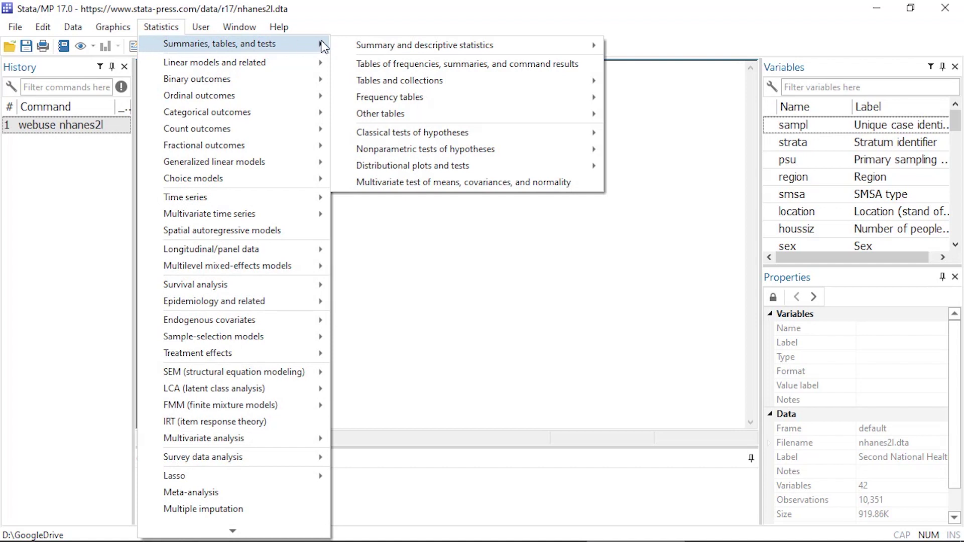
pyautogui.click(345, 66)
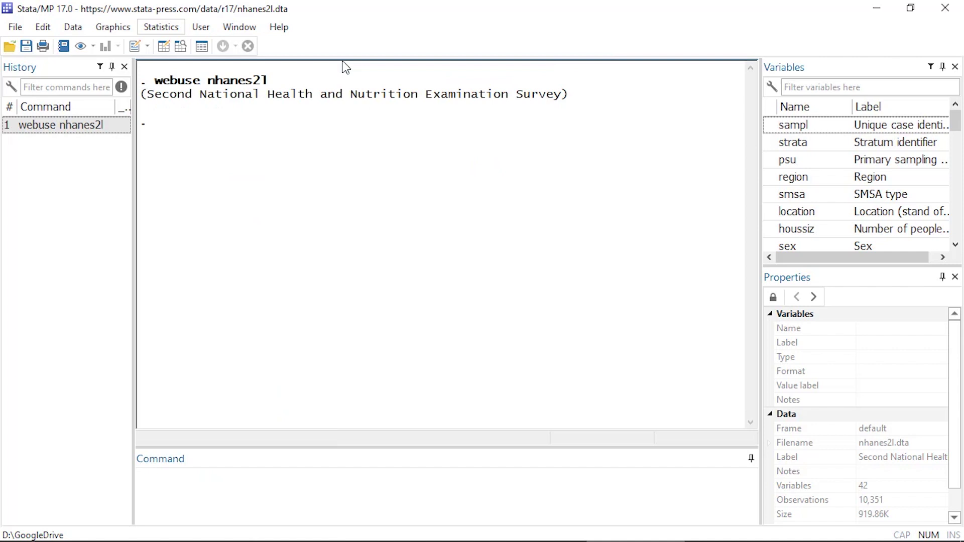
pyautogui.moveTo(440, 121); pyautogui.dragTo(586, 36)
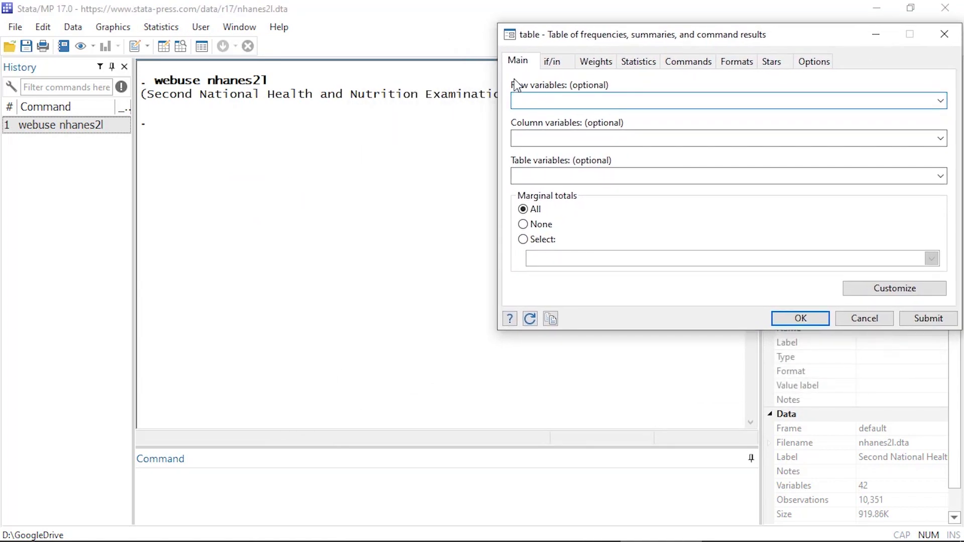
pyautogui.click(521, 99)
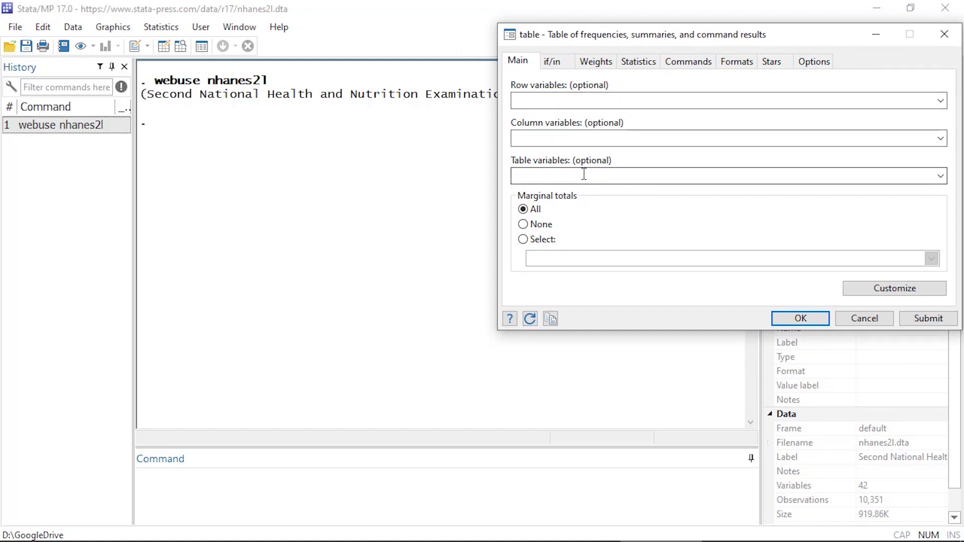
# Tabulate sex frequencies, then rerun with Marginal totals set to None (Male 4,915, Female 5,436).
pyautogui.click(940, 102)
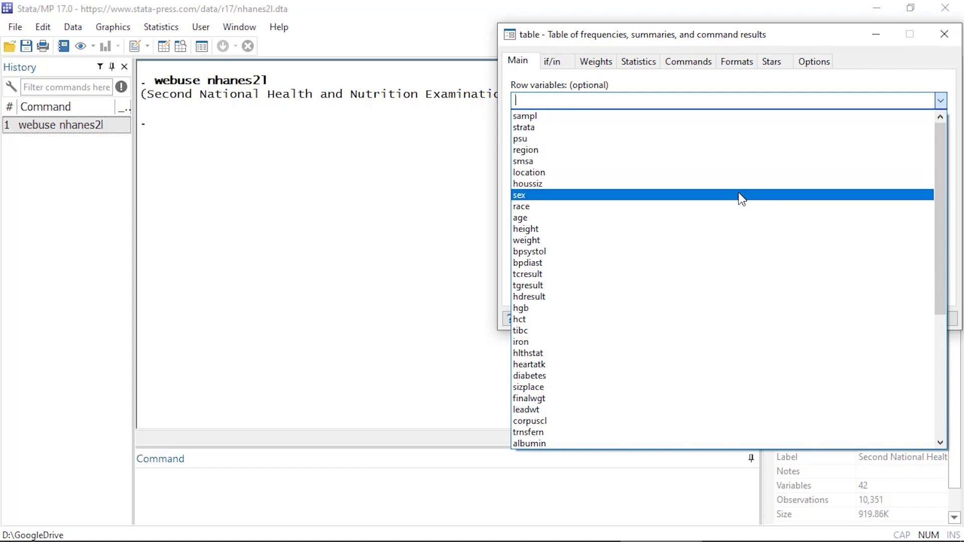
pyautogui.click(741, 195)
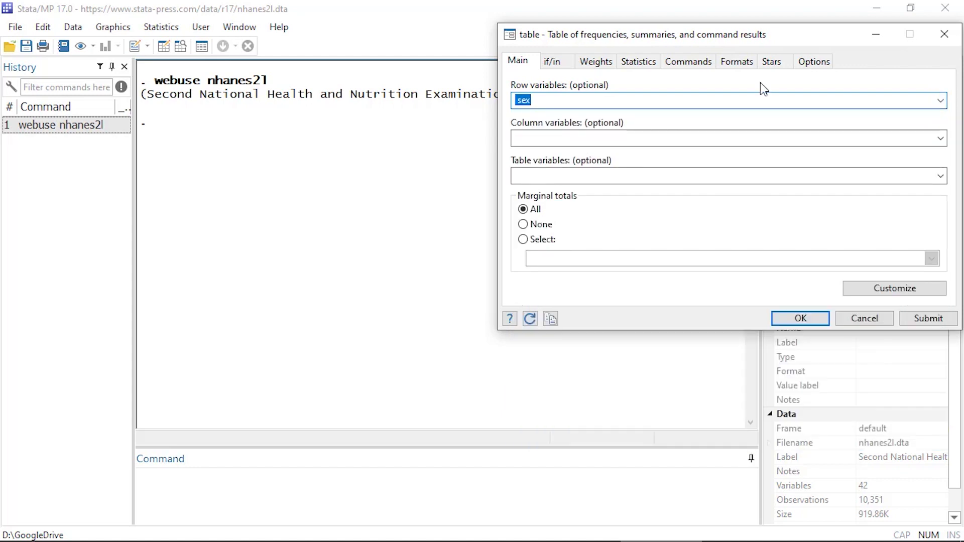
pyautogui.click(923, 318)
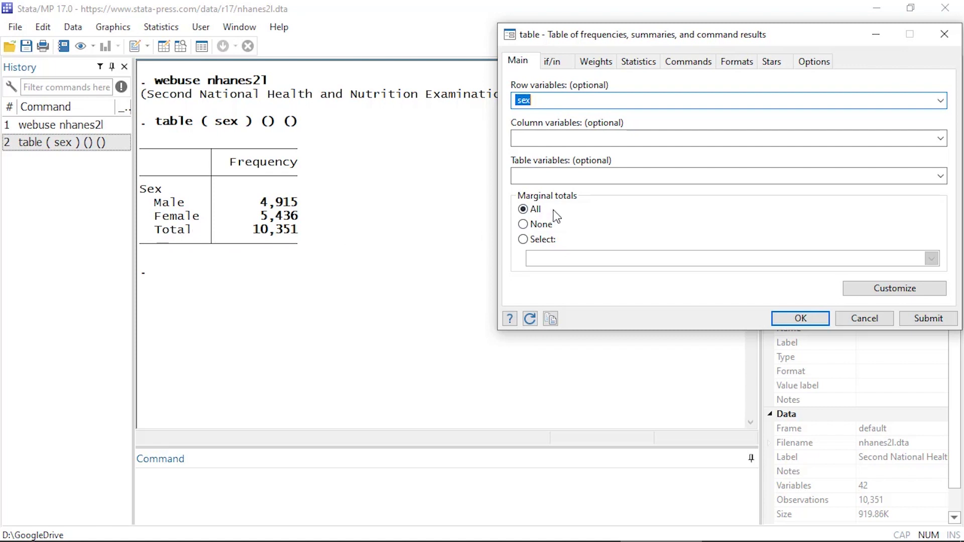
pyautogui.click(524, 224)
pyautogui.click(936, 322)
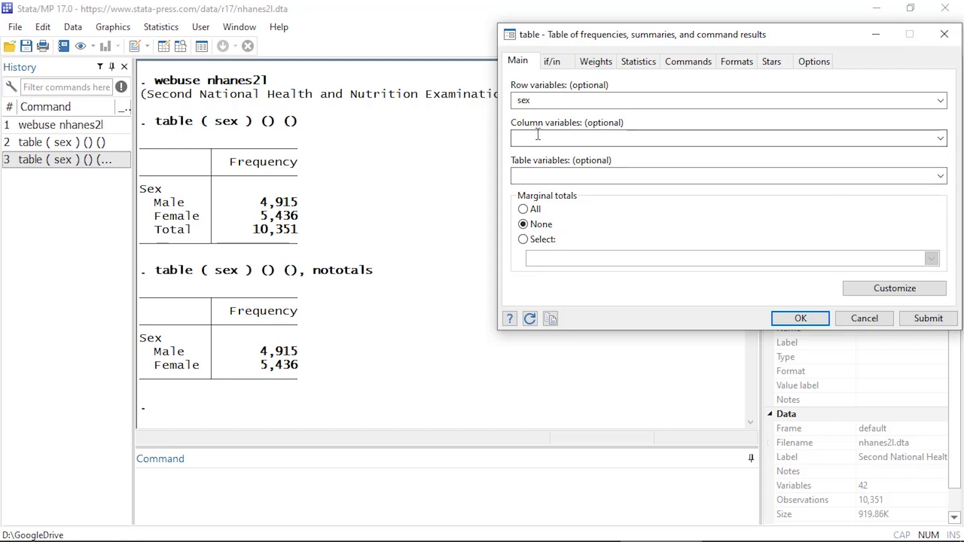
# Add hlthstat as the column variable and submit the sex by health status table.
pyautogui.click(939, 139)
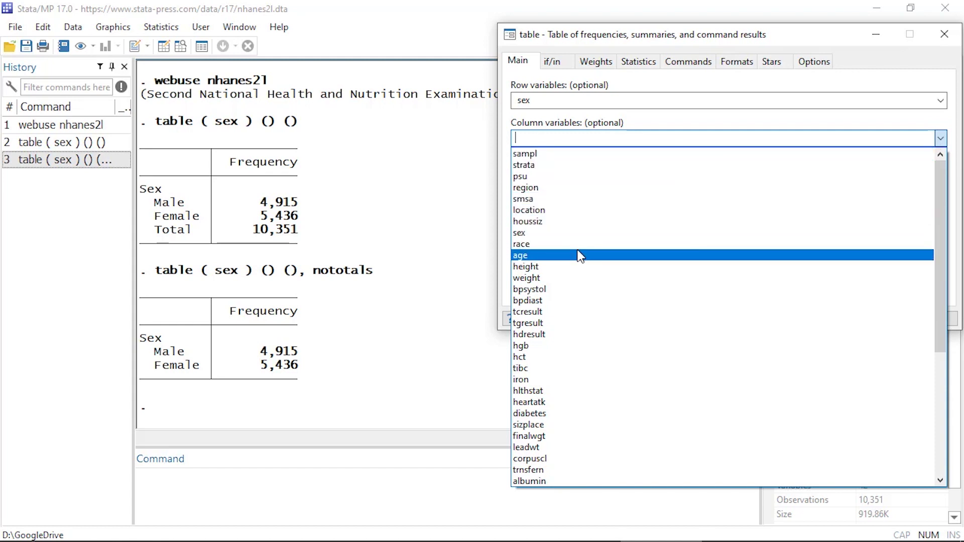
pyautogui.click(562, 393)
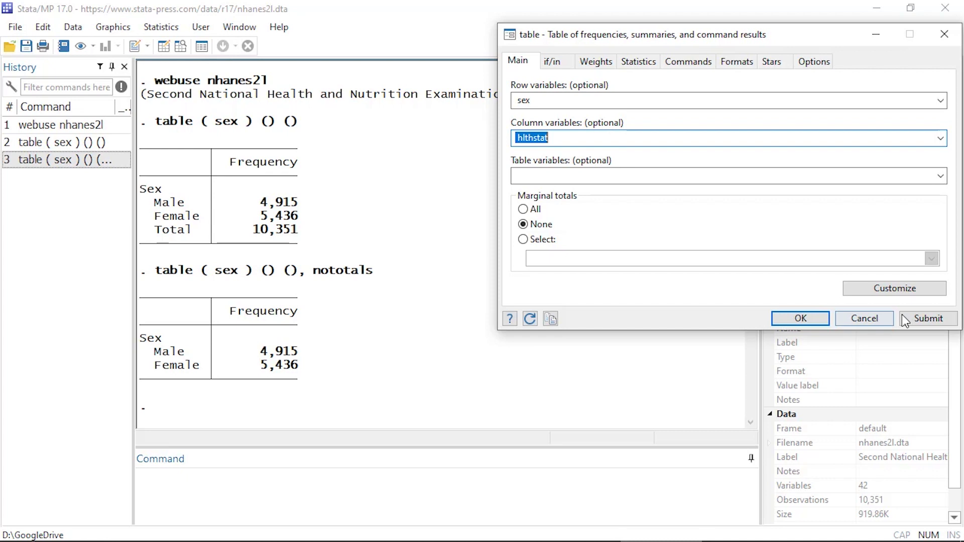
pyautogui.click(919, 319)
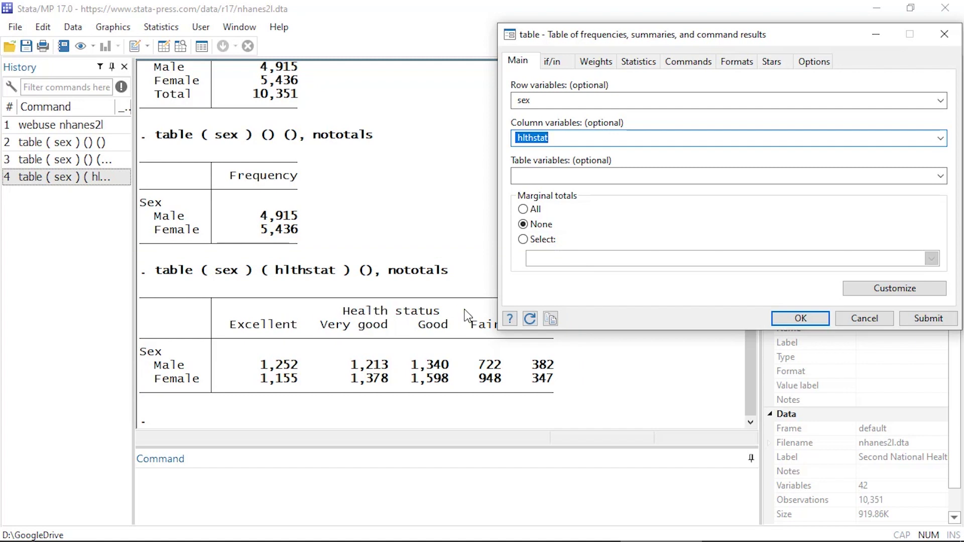
pyautogui.moveTo(574, 36)
pyautogui.mouseDown()
pyautogui.moveTo(629, 23)
pyautogui.moveTo(575, 30)
pyautogui.mouseUp()
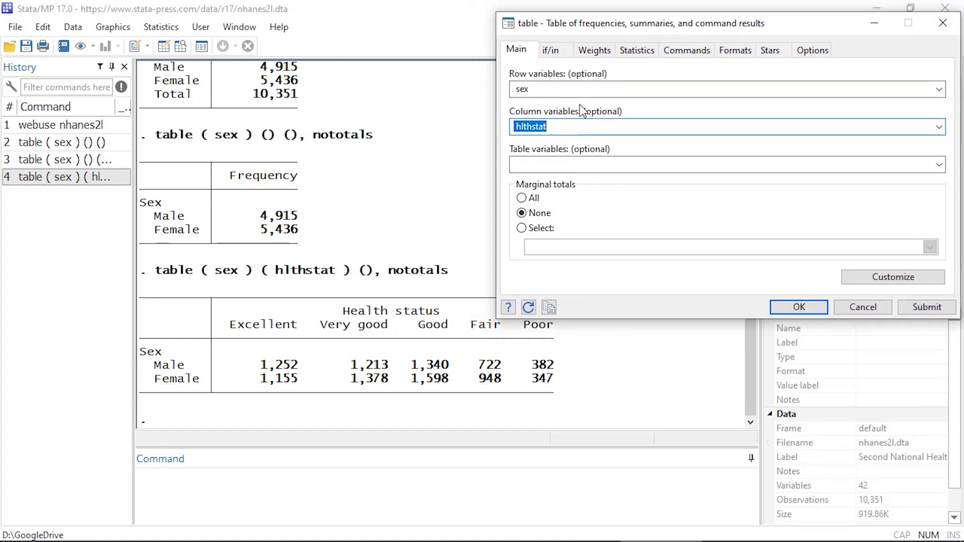
# Add race after sex in the row variables and submit the nested health status table.
pyautogui.click(939, 89)
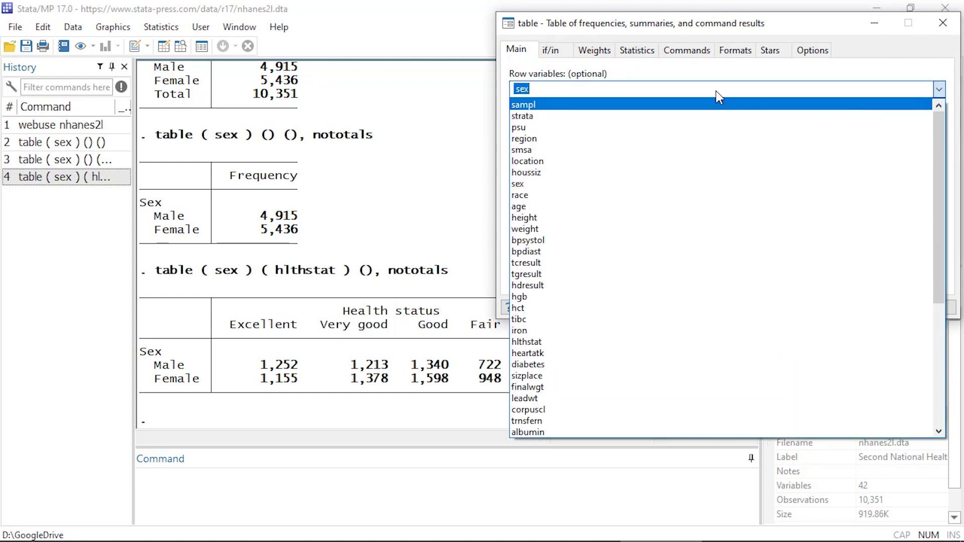
pyautogui.click(594, 196)
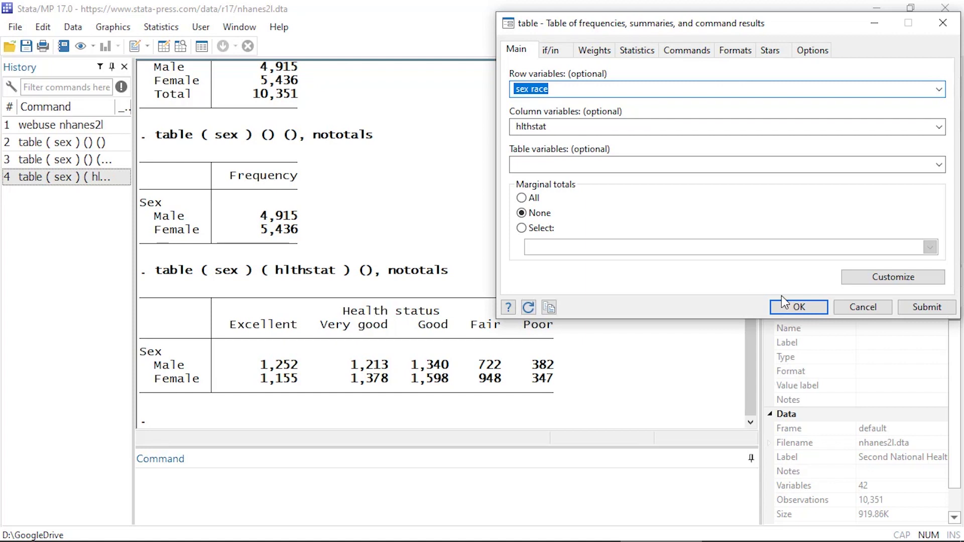
pyautogui.click(919, 307)
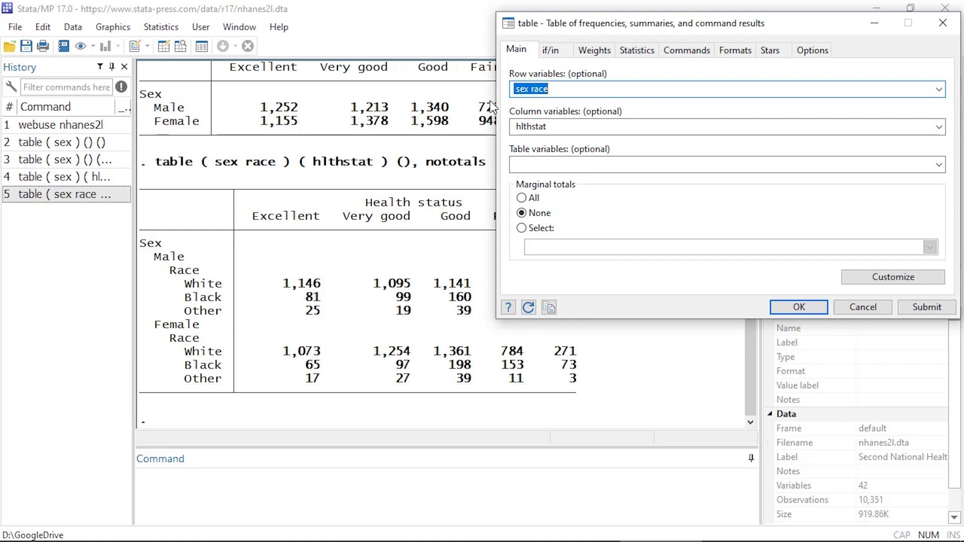
pyautogui.moveTo(550, 23); pyautogui.dragTo(644, 22)
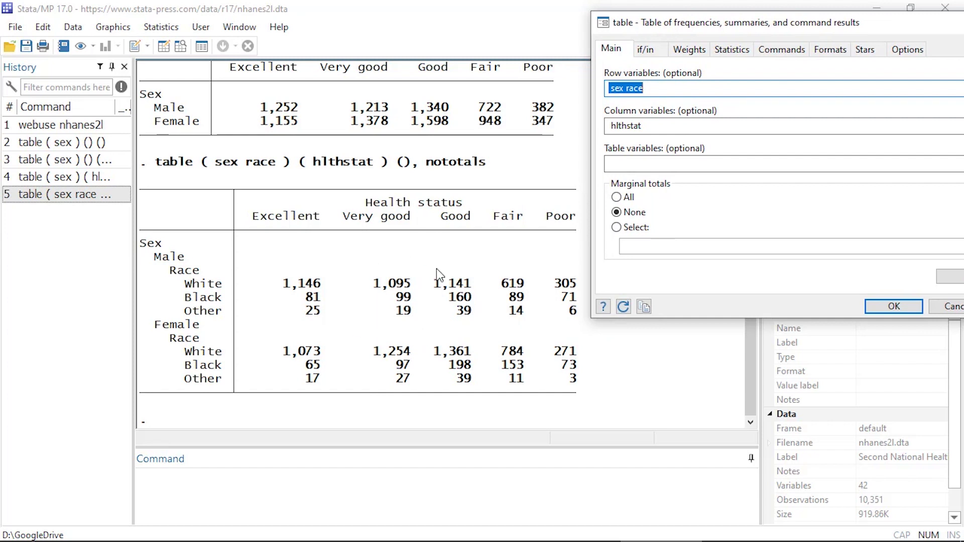
pyautogui.moveTo(688, 26); pyautogui.dragTo(592, 19)
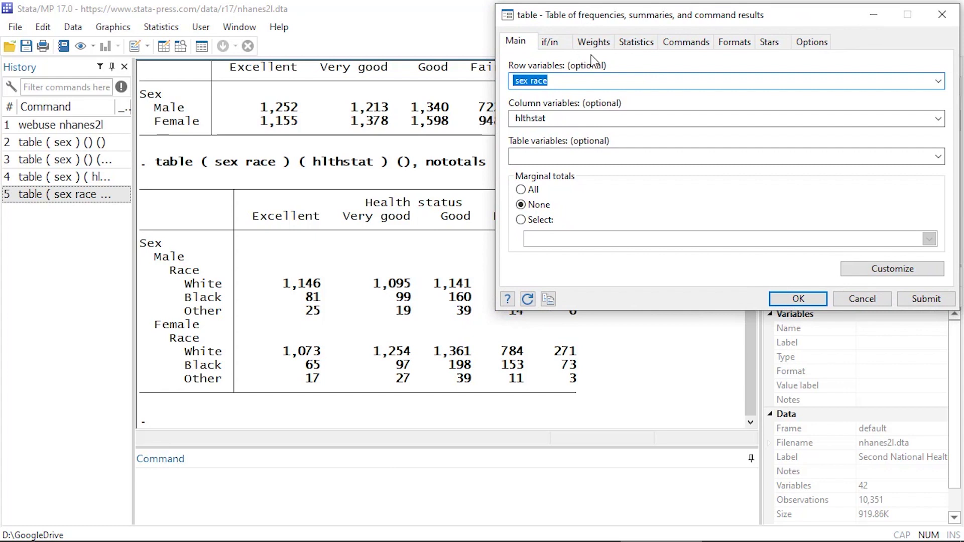
# On the Statistics tab, create Statistic 1 as Frequency and accept it.
pyautogui.click(641, 45)
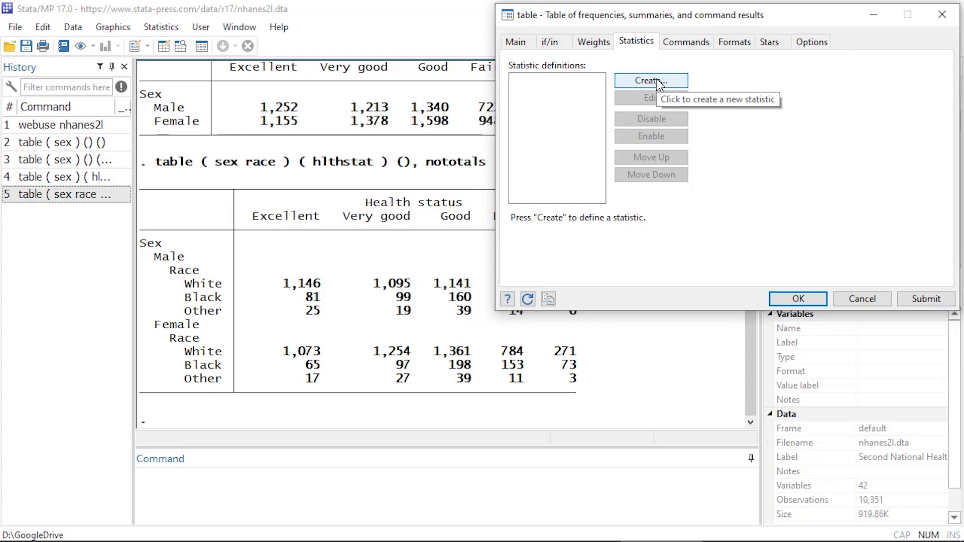
pyautogui.click(656, 81)
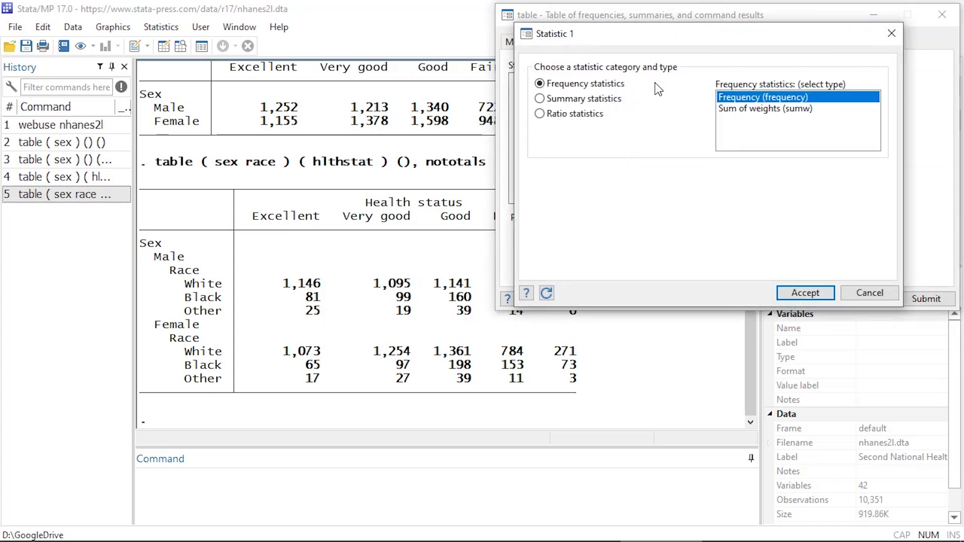
pyautogui.moveTo(625, 26); pyautogui.dragTo(649, 32)
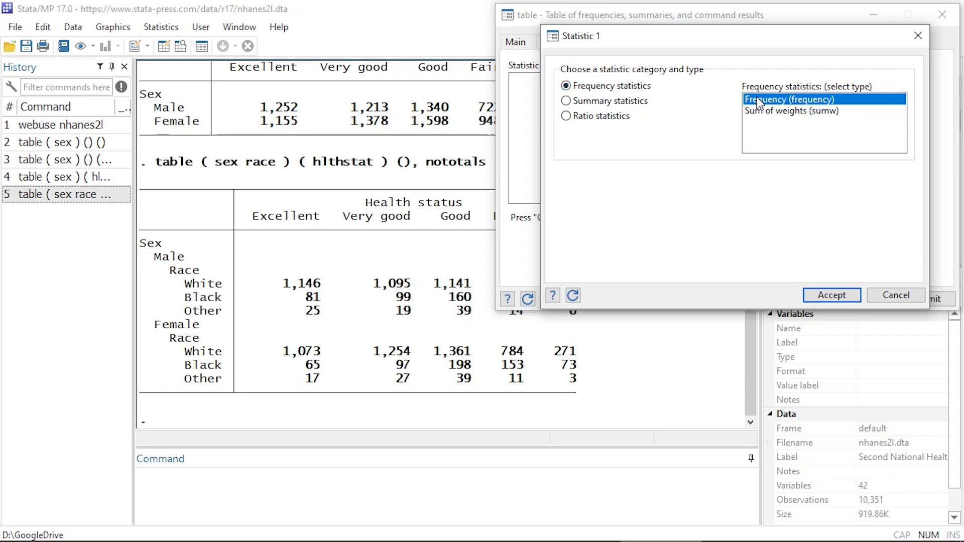
pyautogui.click(844, 297)
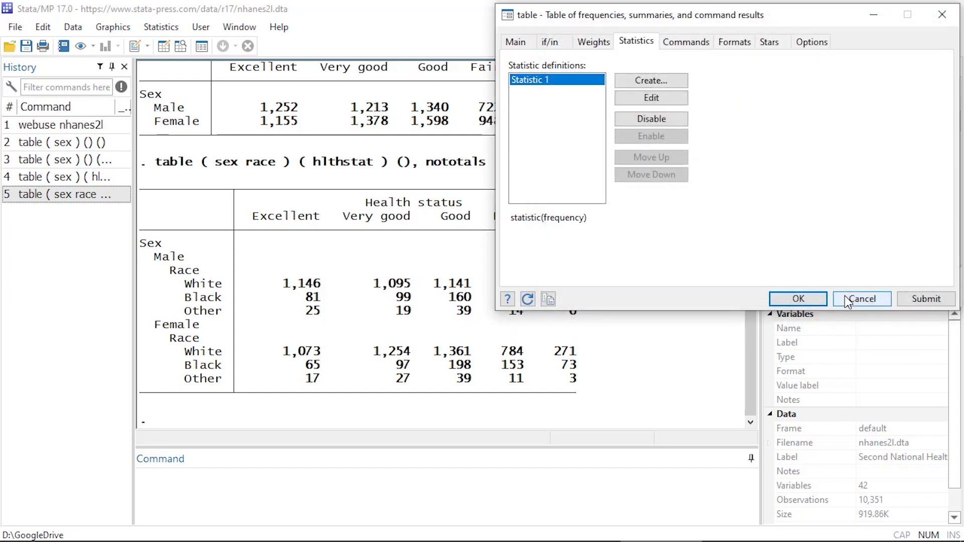
# Rerun the frequency table, then define percent as the second statistic.
pyautogui.click(928, 299)
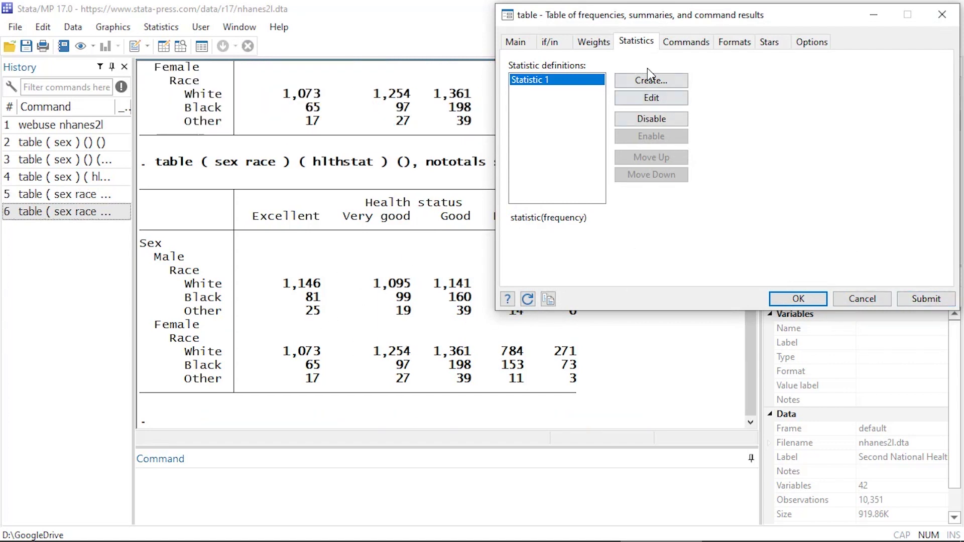
pyautogui.click(673, 79)
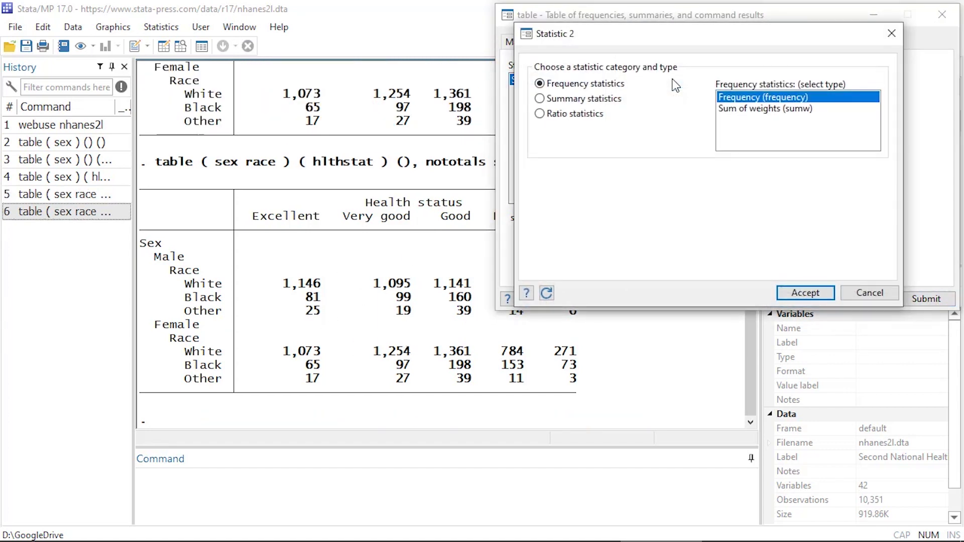
pyautogui.click(597, 99)
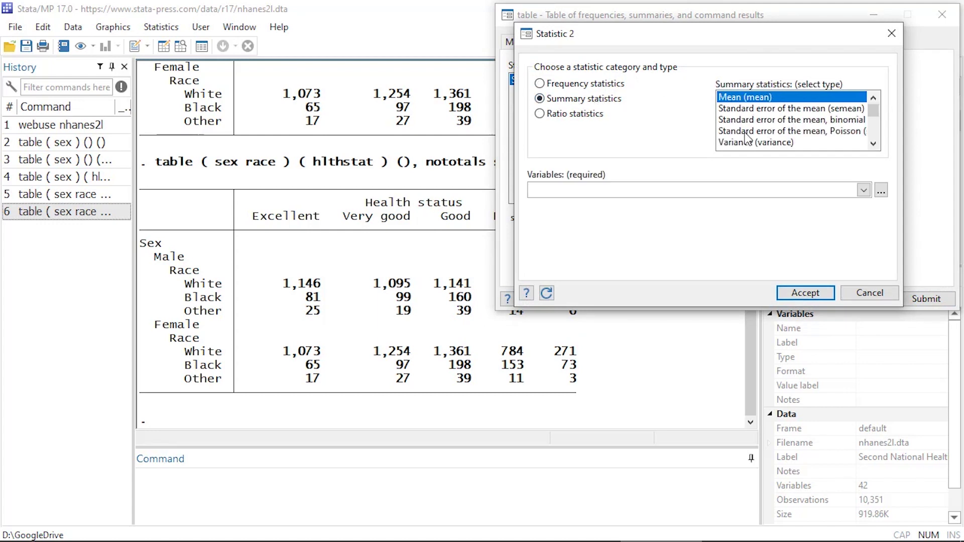
pyautogui.moveTo(873, 111); pyautogui.dragTo(875, 138)
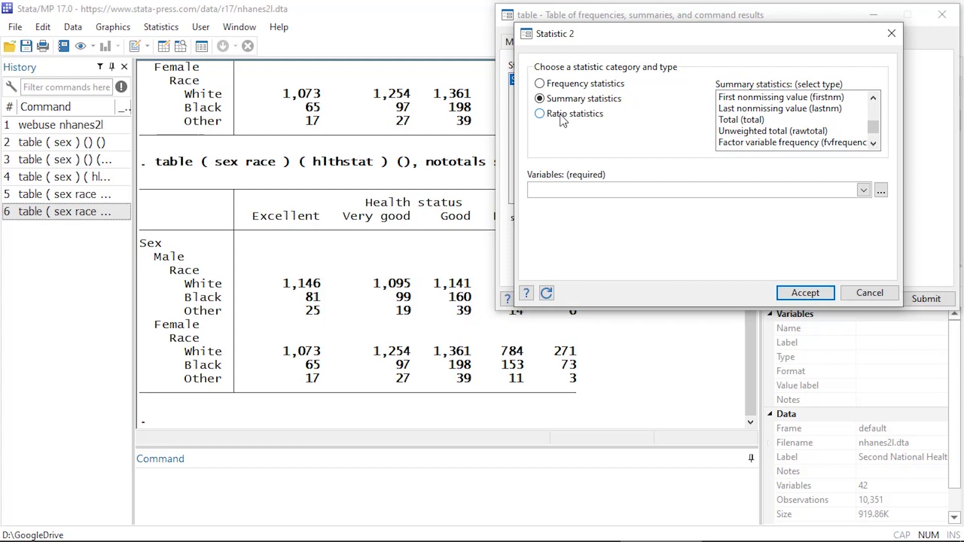
pyautogui.click(539, 114)
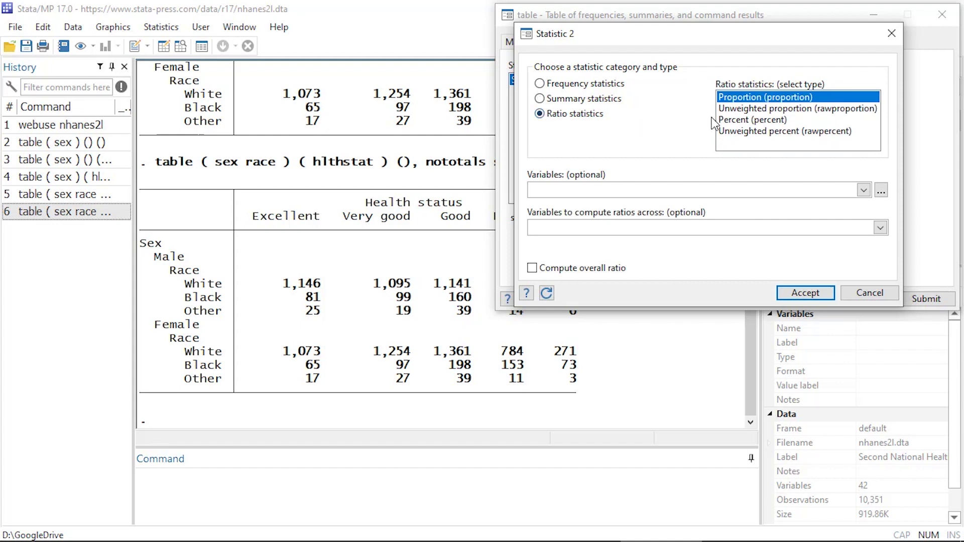
pyautogui.click(738, 122)
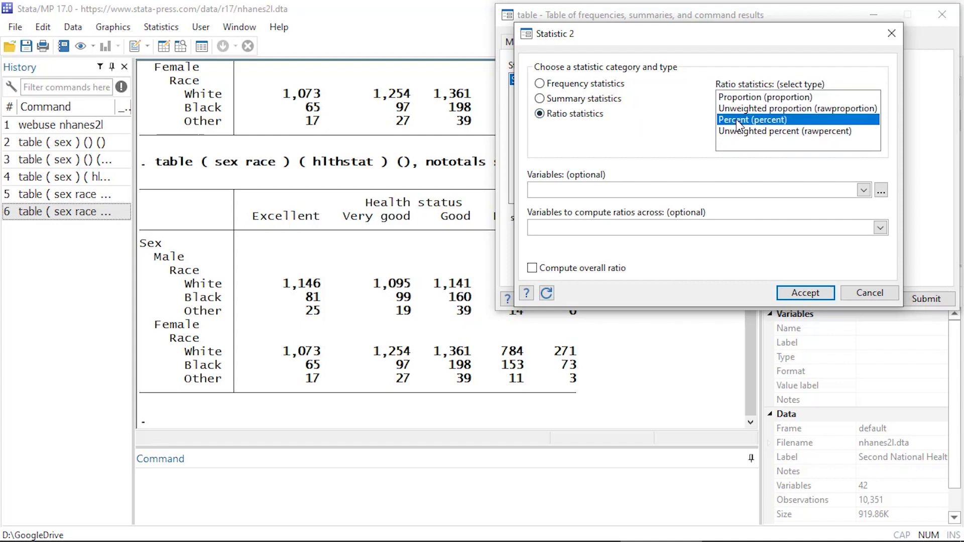
pyautogui.click(822, 293)
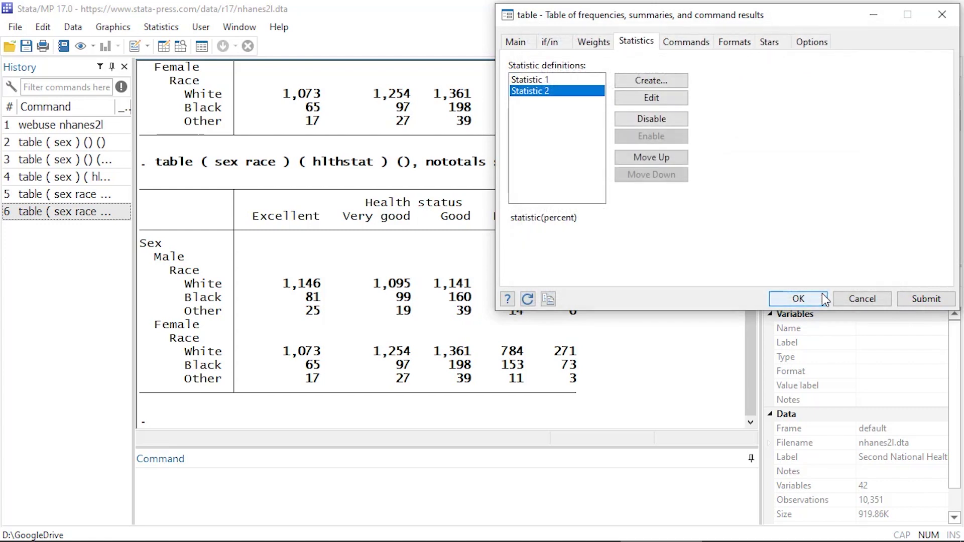
# Run the table and check the Frequency and Percent rows, e.g. Male White Excellent 11.09.
pyautogui.click(926, 299)
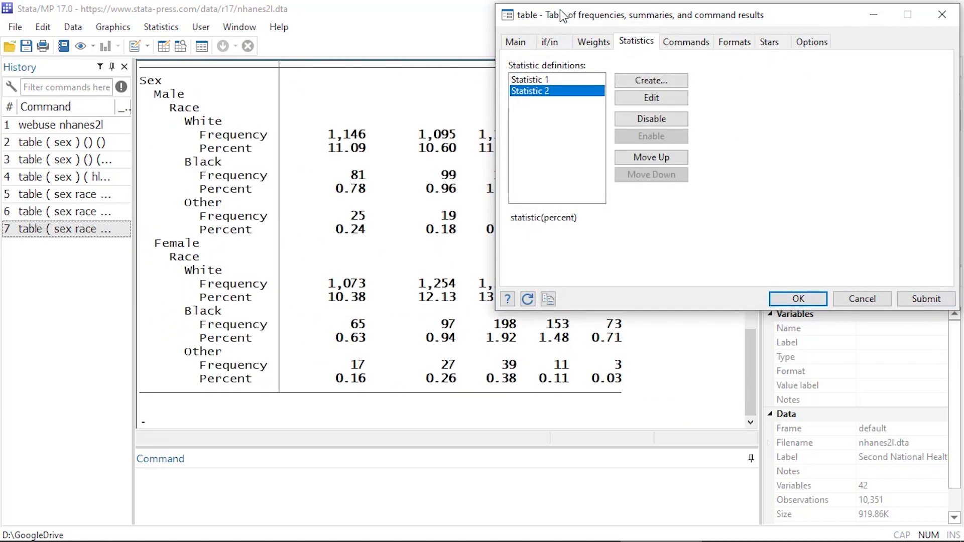
pyautogui.moveTo(567, 16); pyautogui.dragTo(681, 29)
pyautogui.scroll(1, 374, 221)
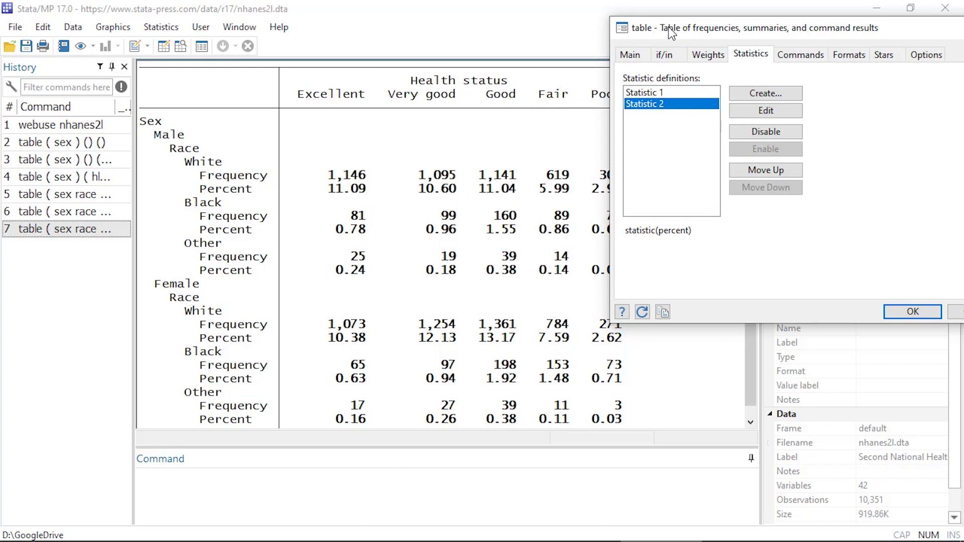
pyautogui.moveTo(661, 31); pyautogui.dragTo(730, 35)
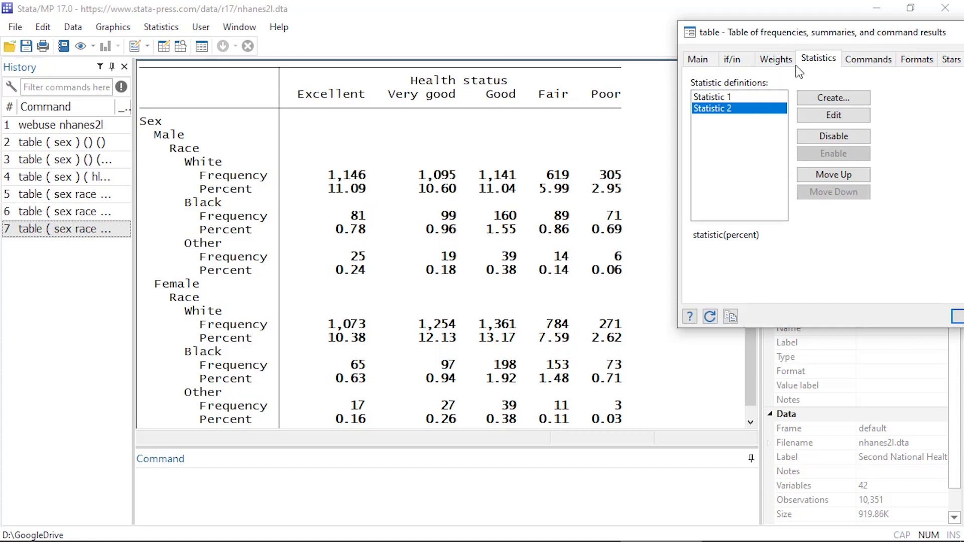
pyautogui.moveTo(799, 38); pyautogui.dragTo(618, 44)
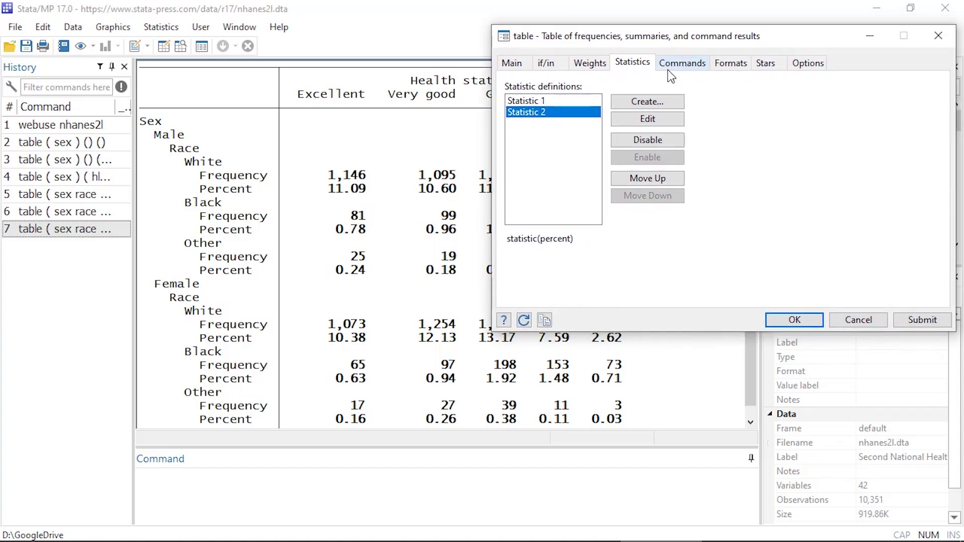
# Create a fixed numeric format with 1 decimal digit for Percent results and rerun the table.
pyautogui.click(729, 67)
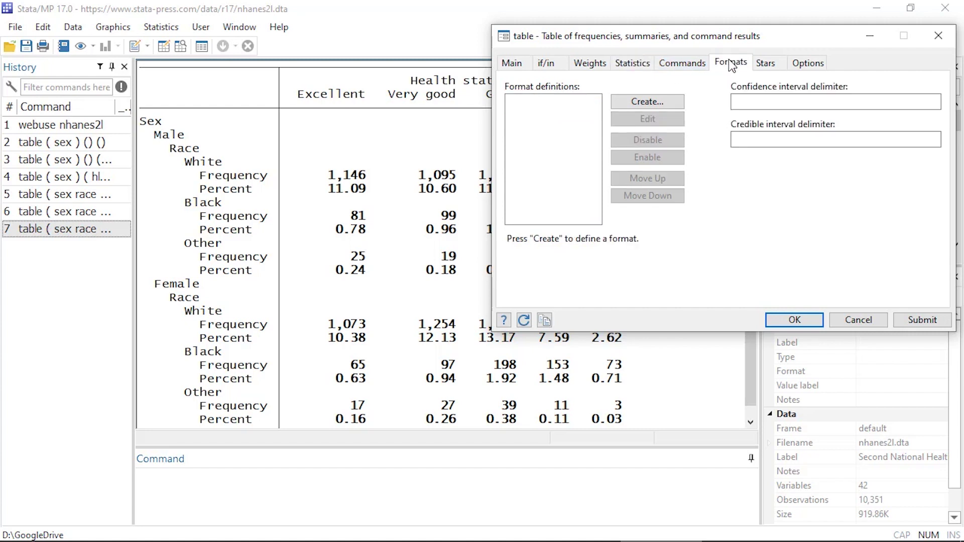
pyautogui.click(636, 100)
pyautogui.moveTo(668, 53)
pyautogui.mouseDown()
pyautogui.moveTo(692, 46)
pyautogui.moveTo(652, 170)
pyautogui.moveTo(658, 57)
pyautogui.mouseUp()
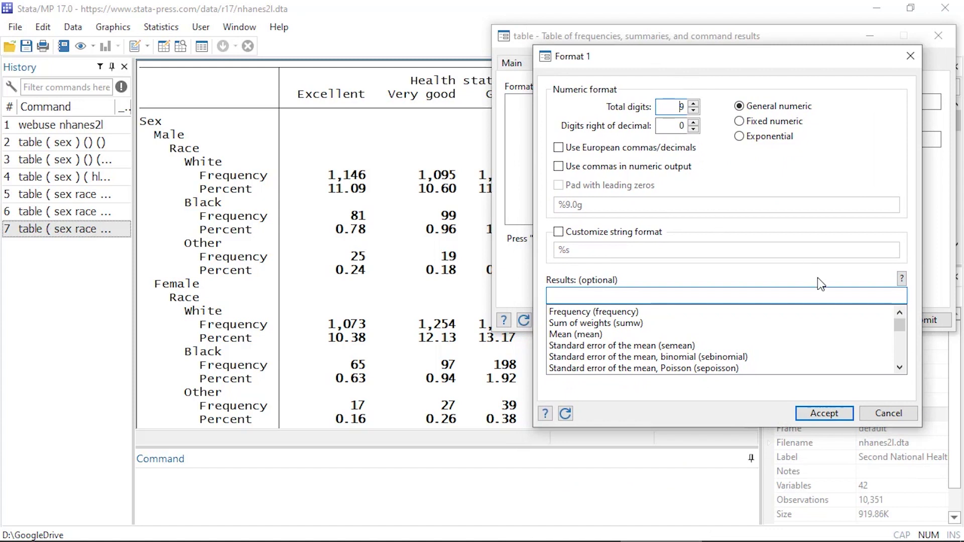
pyautogui.moveTo(899, 331); pyautogui.dragTo(903, 360)
pyautogui.click(565, 312)
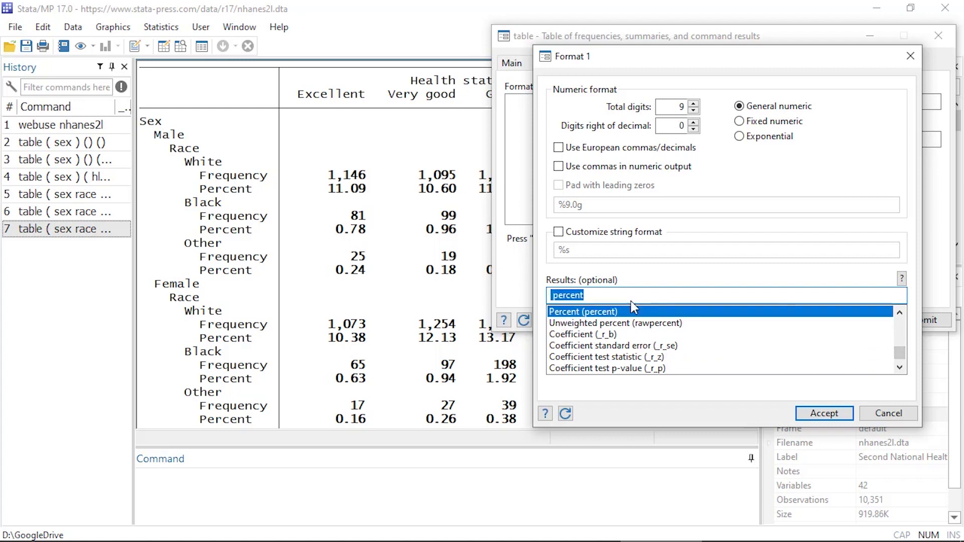
pyautogui.click(739, 121)
pyautogui.click(693, 123)
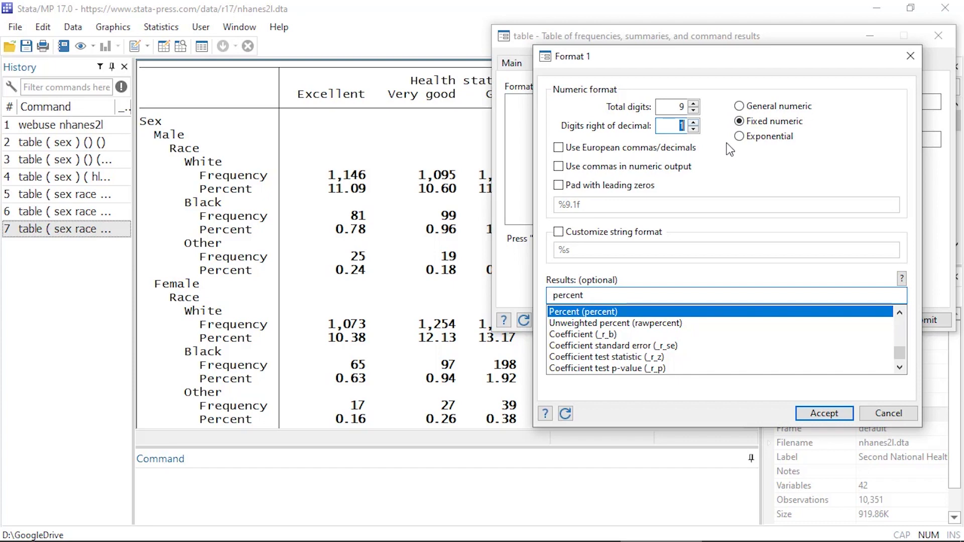
pyautogui.click(838, 414)
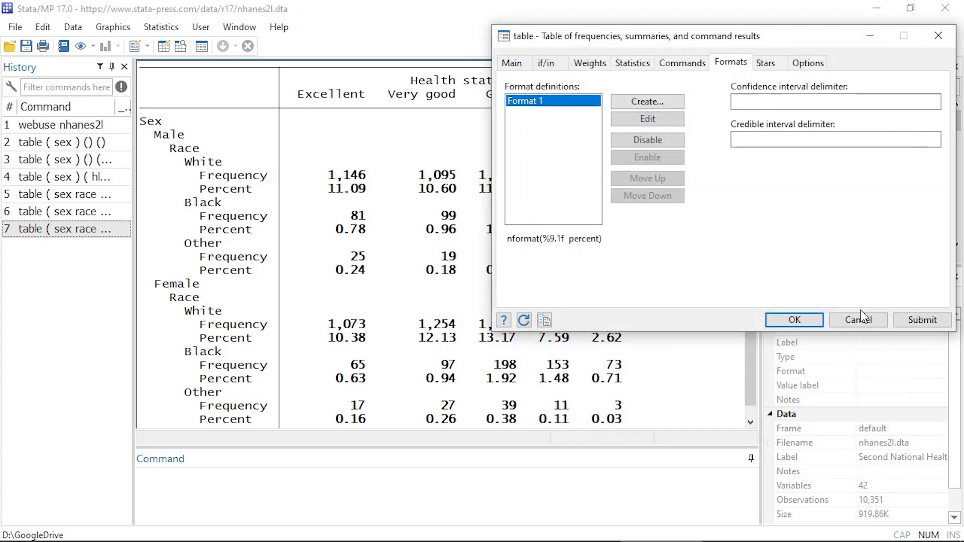
pyautogui.click(916, 320)
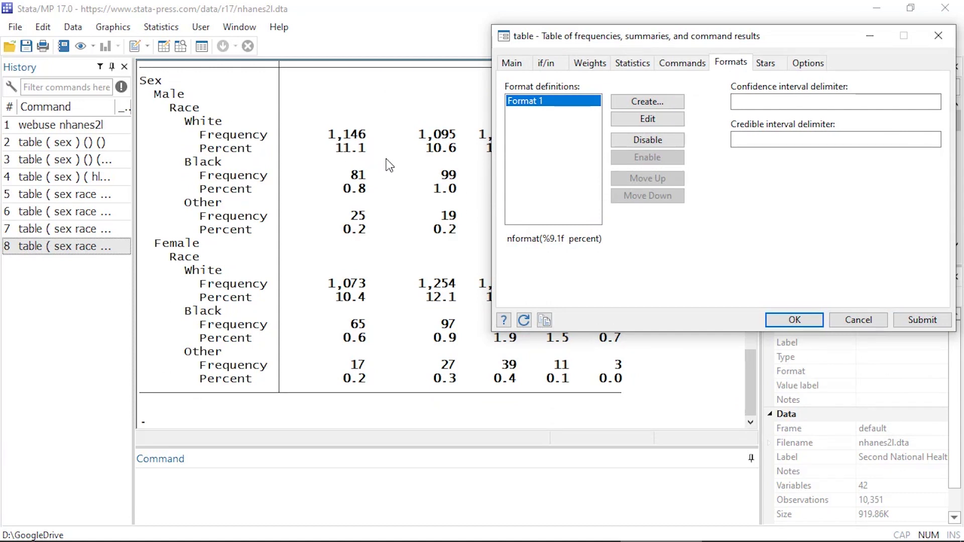
# Change Format 1's custom string format from %s to %s%% and rerun the table.
pyautogui.click(625, 121)
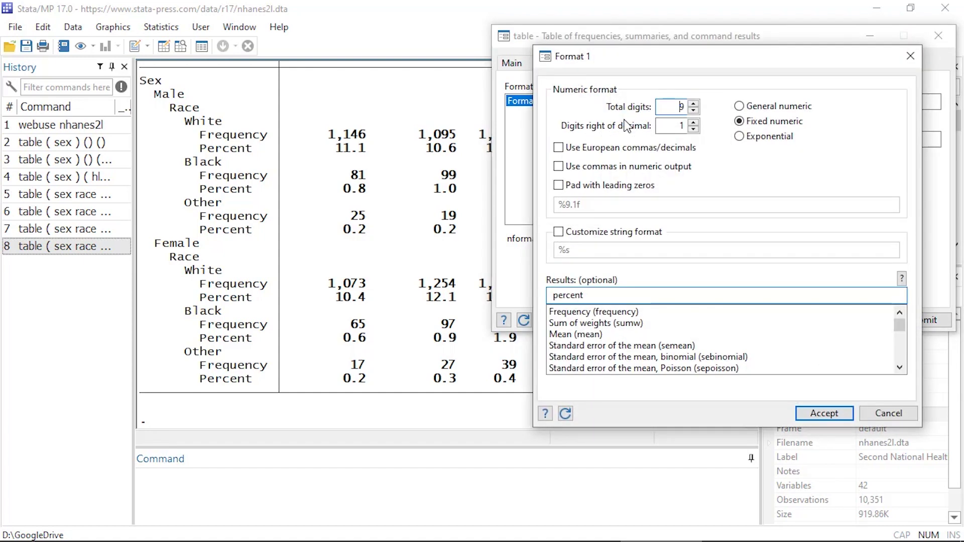
pyautogui.click(559, 233)
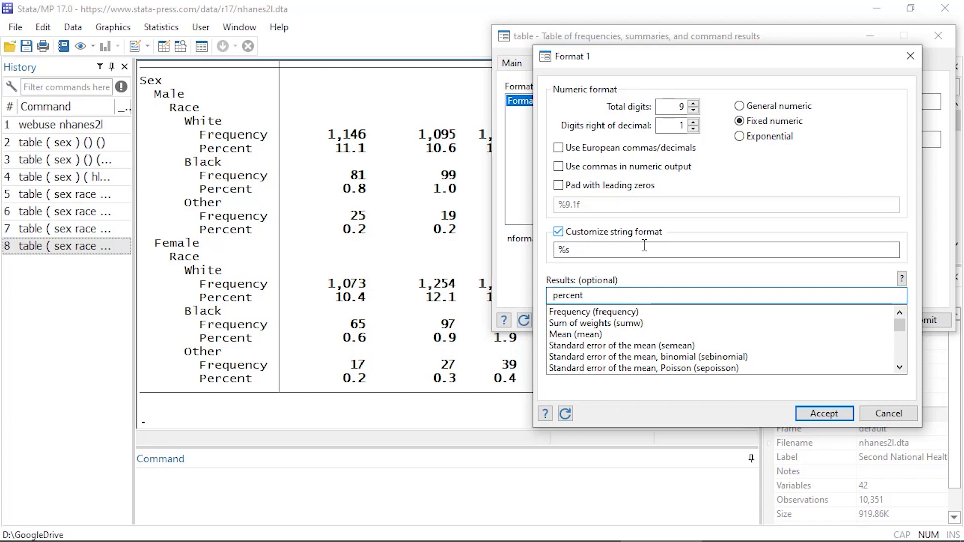
pyautogui.moveTo(612, 247); pyautogui.dragTo(537, 249)
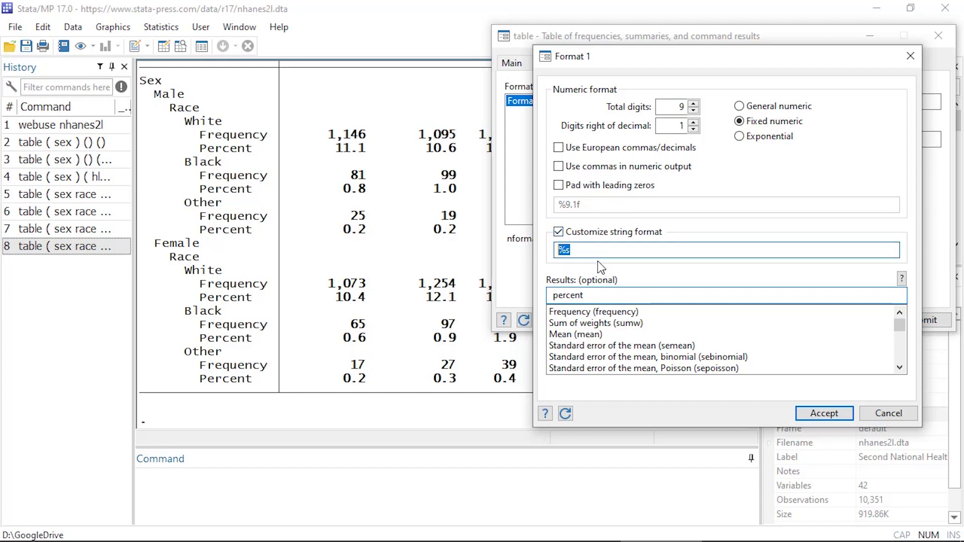
pyautogui.click(583, 248)
pyautogui.click(833, 413)
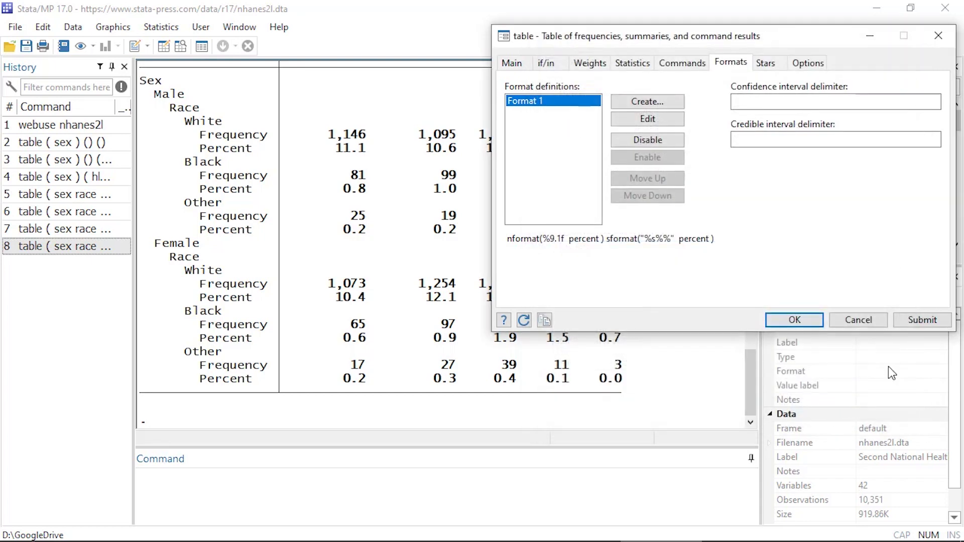
pyautogui.click(916, 324)
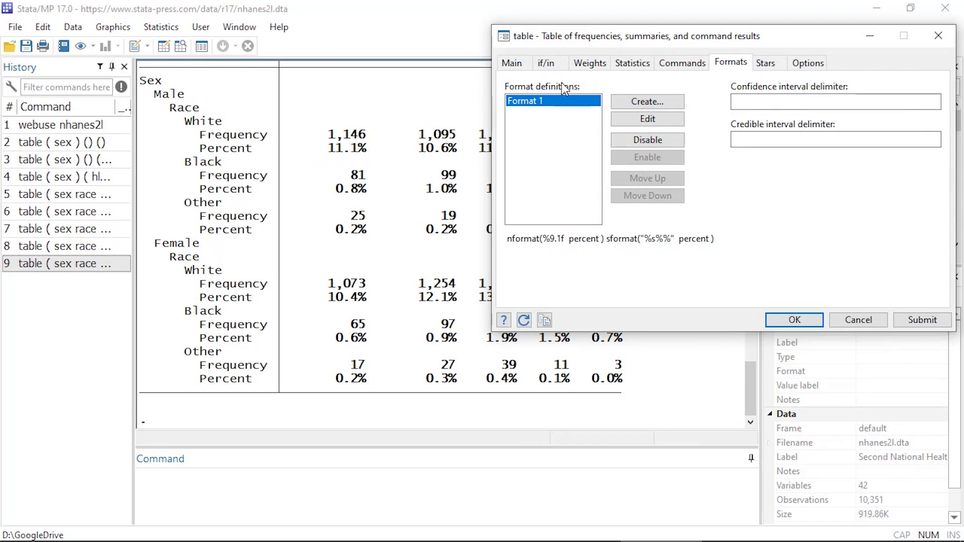
# From the Main tab, open the table in Tables Builder and maximize its window.
pyautogui.moveTo(587, 46)
pyautogui.mouseDown()
pyautogui.moveTo(544, 47)
pyautogui.moveTo(581, 47)
pyautogui.mouseUp()
pyautogui.click(506, 63)
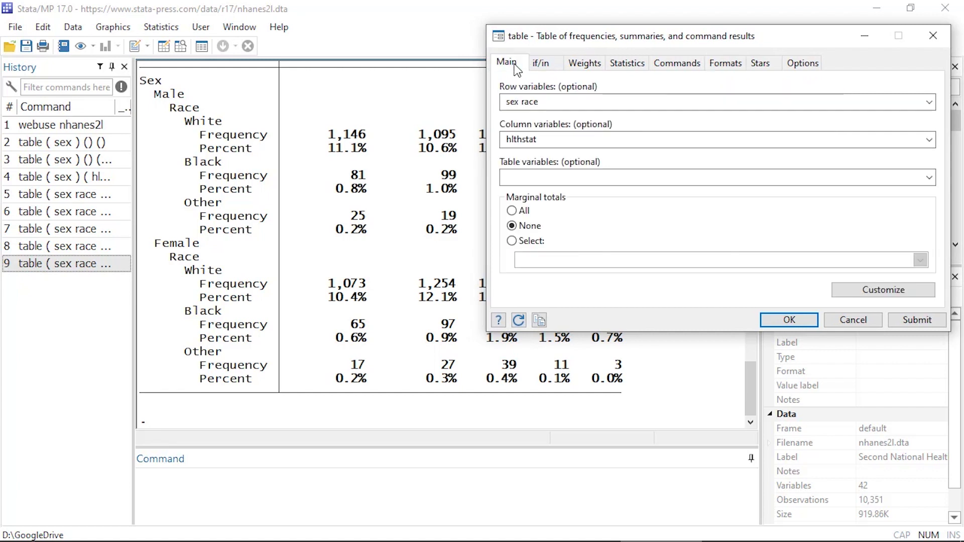
pyautogui.click(834, 293)
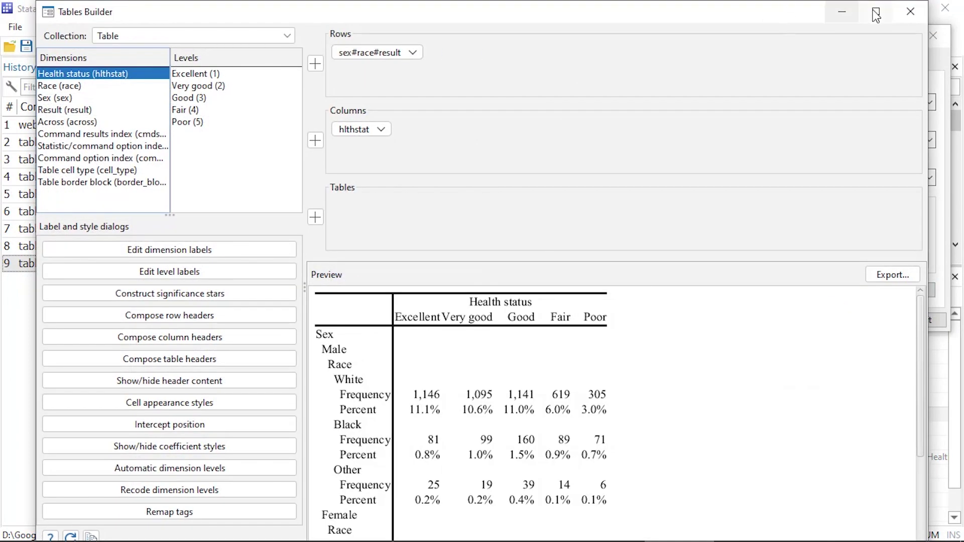
pyautogui.click(875, 11)
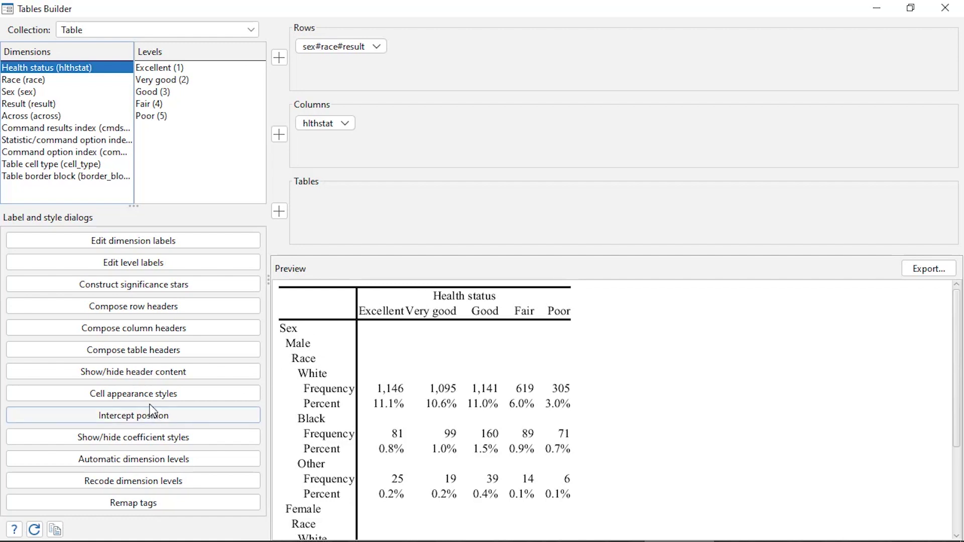
# Style each cell border side separately and set the right border pattern to nil.
pyautogui.click(138, 393)
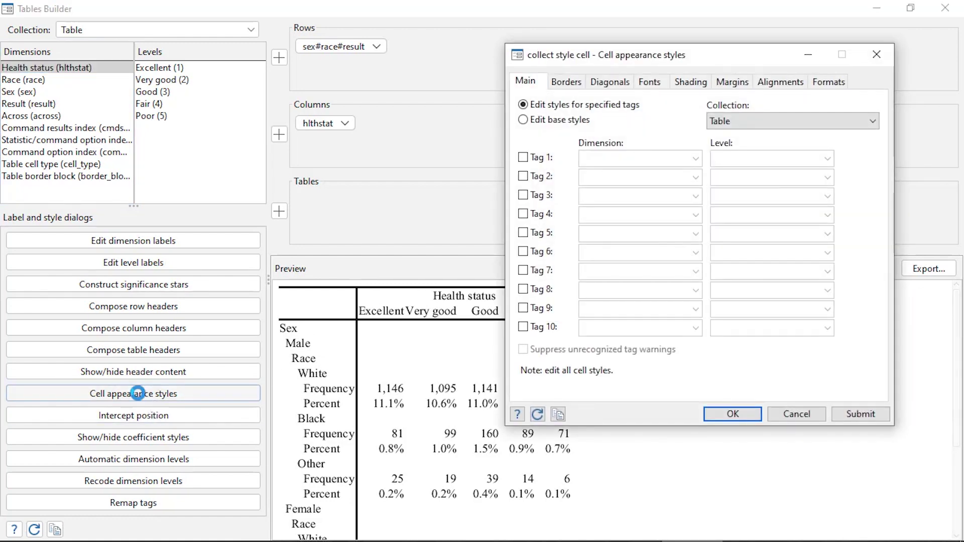
pyautogui.click(570, 86)
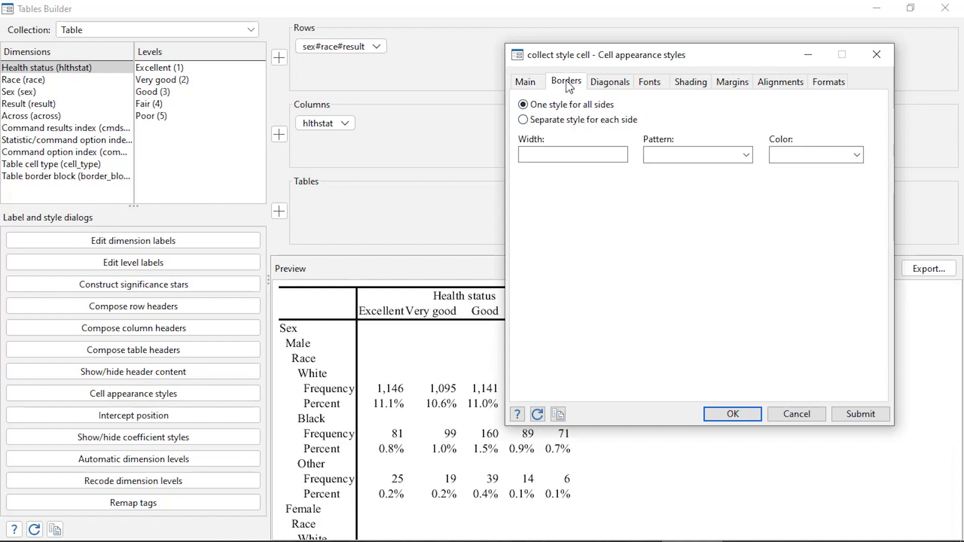
pyautogui.click(523, 120)
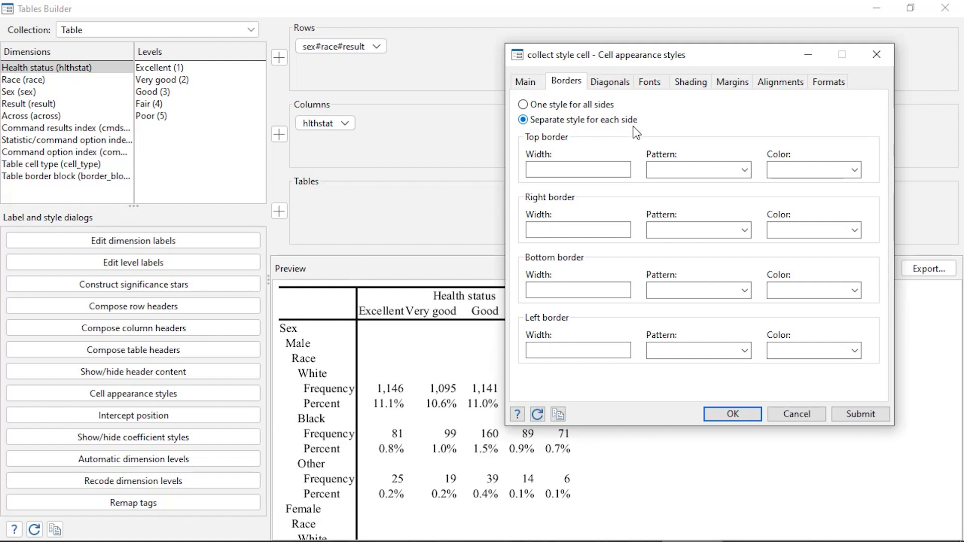
pyautogui.click(744, 229)
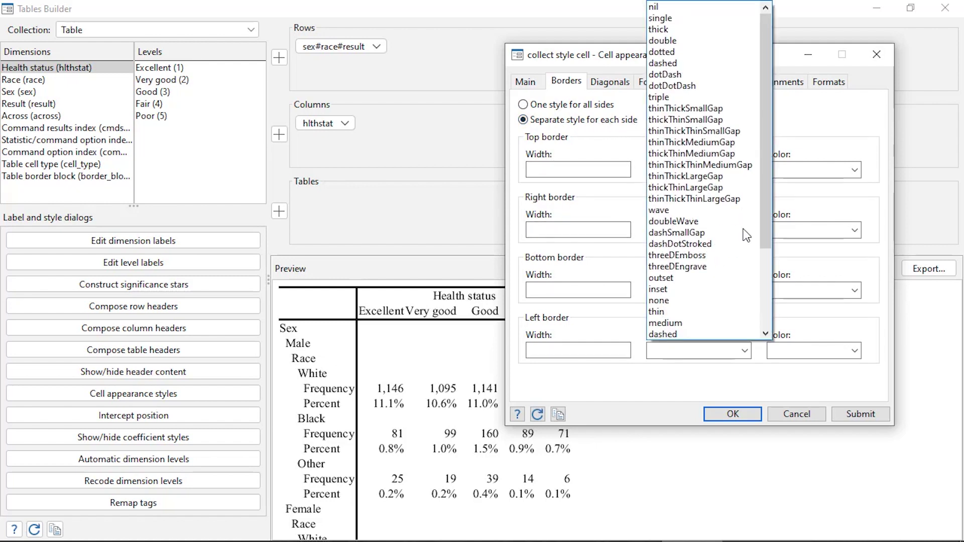
pyautogui.click(658, 6)
pyautogui.click(859, 414)
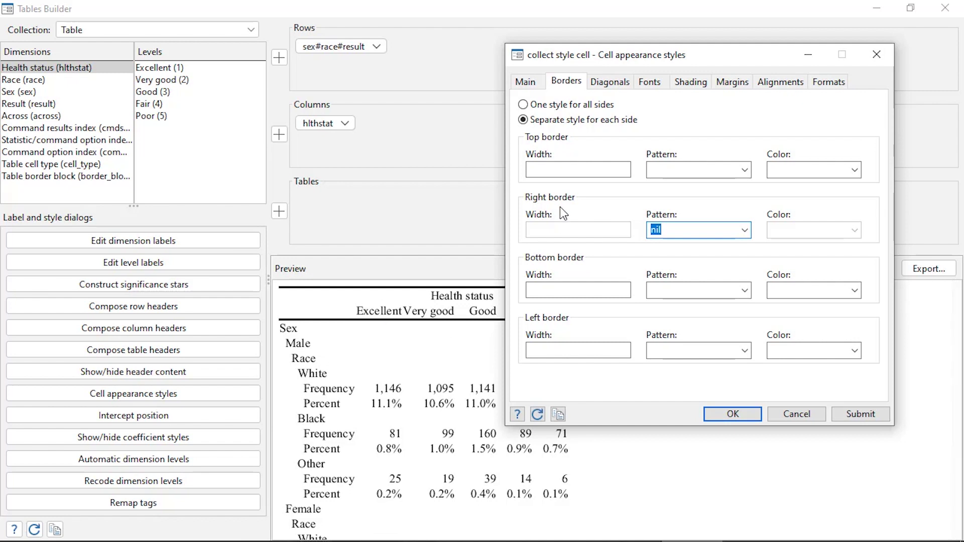
# Set the cell font family to Arial and confirm the cell style dialog.
pyautogui.click(654, 82)
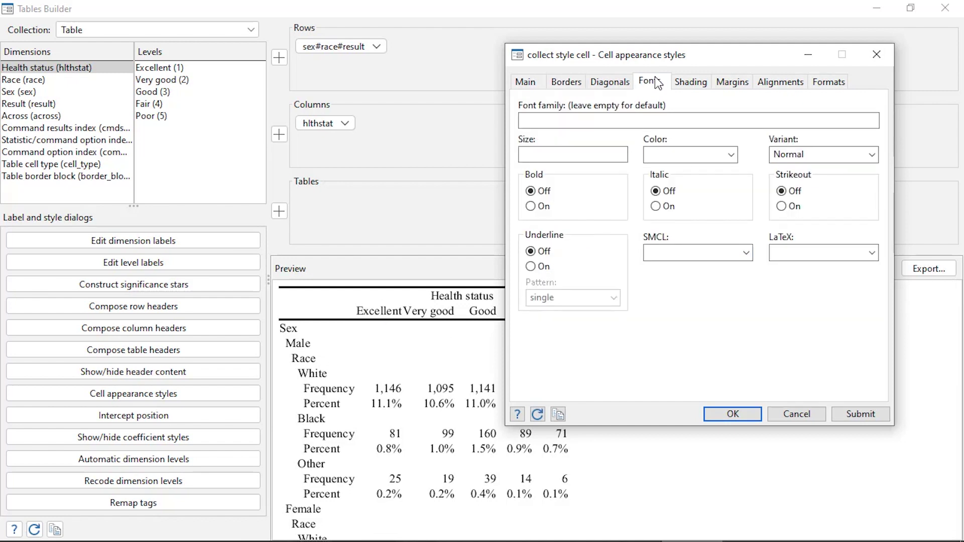
pyautogui.click(666, 121)
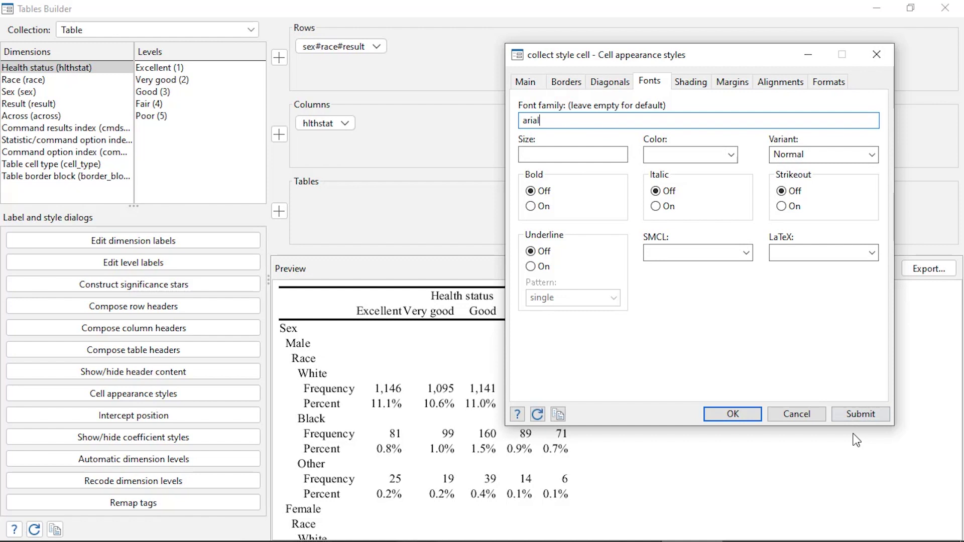
pyautogui.click(860, 414)
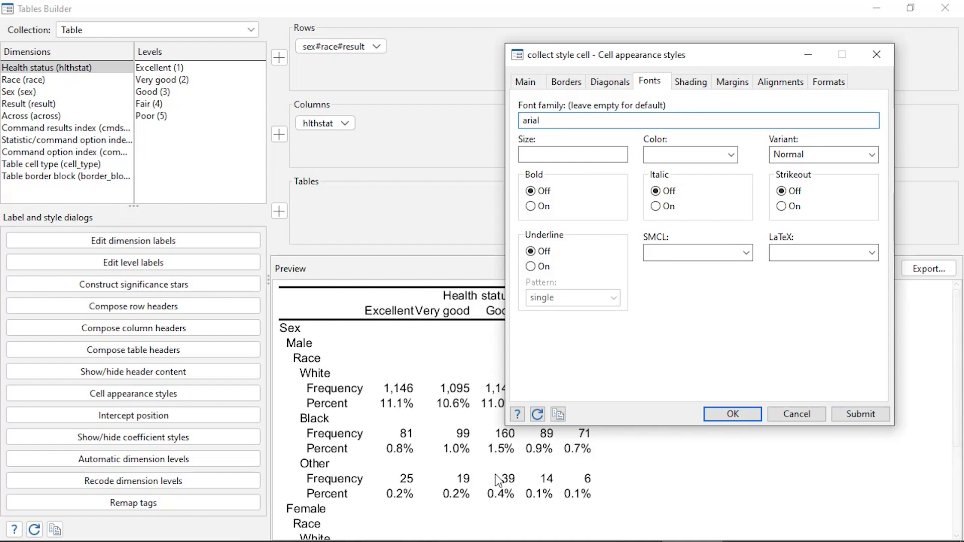
pyautogui.click(733, 414)
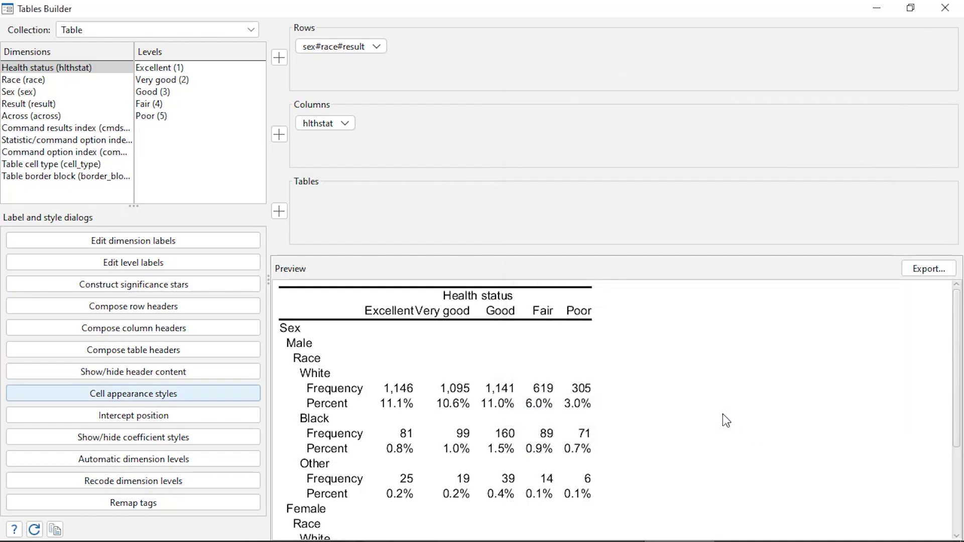
# Open the table export dialog with Office open XML (*.docx) as the file type.
pyautogui.click(928, 270)
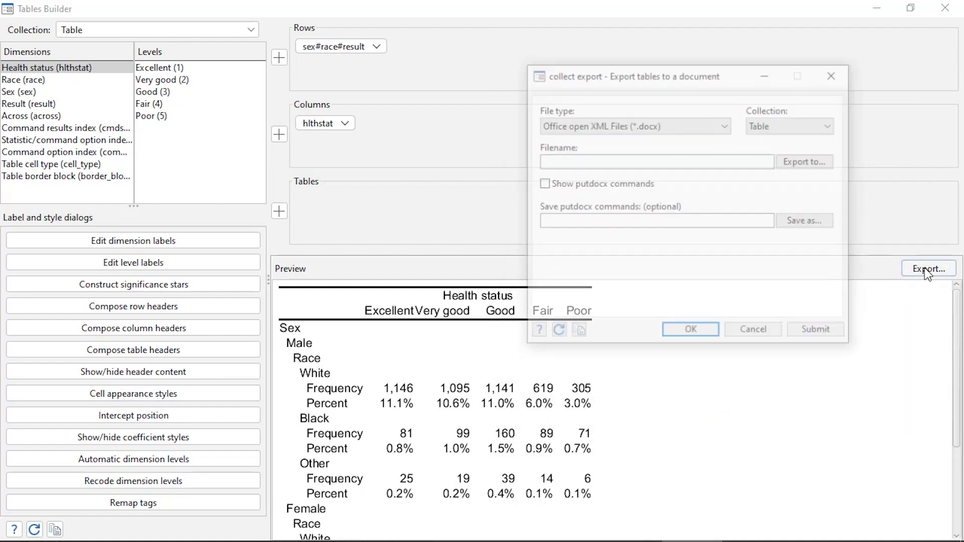
pyautogui.click(728, 125)
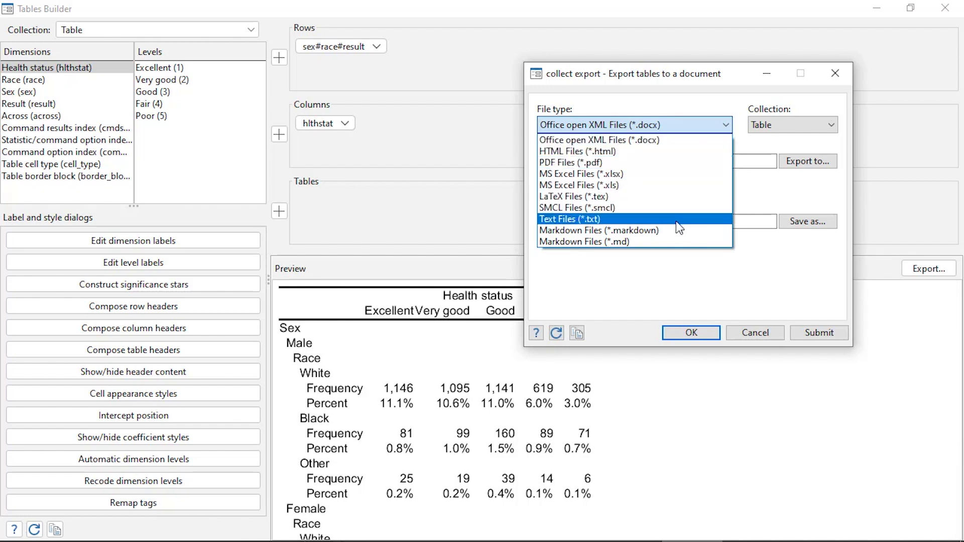
pyautogui.click(692, 293)
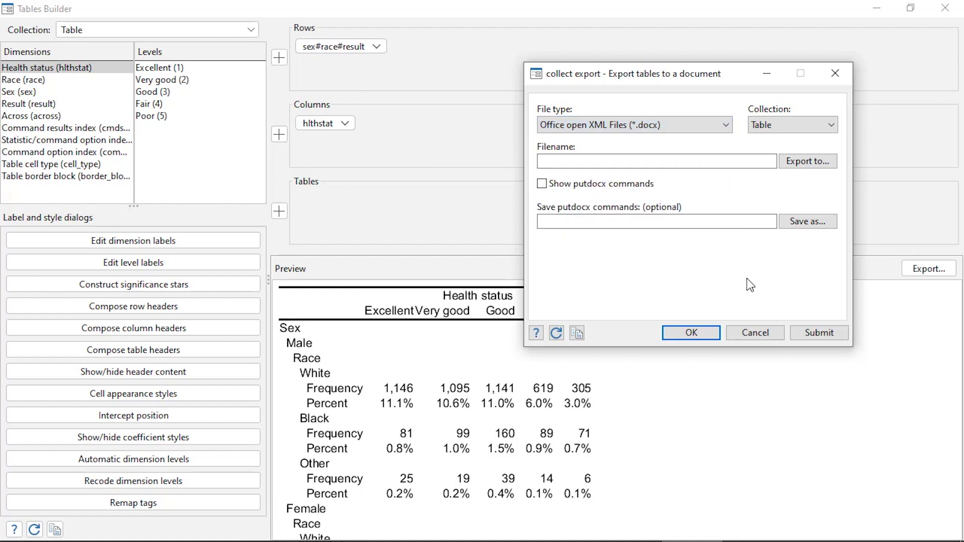